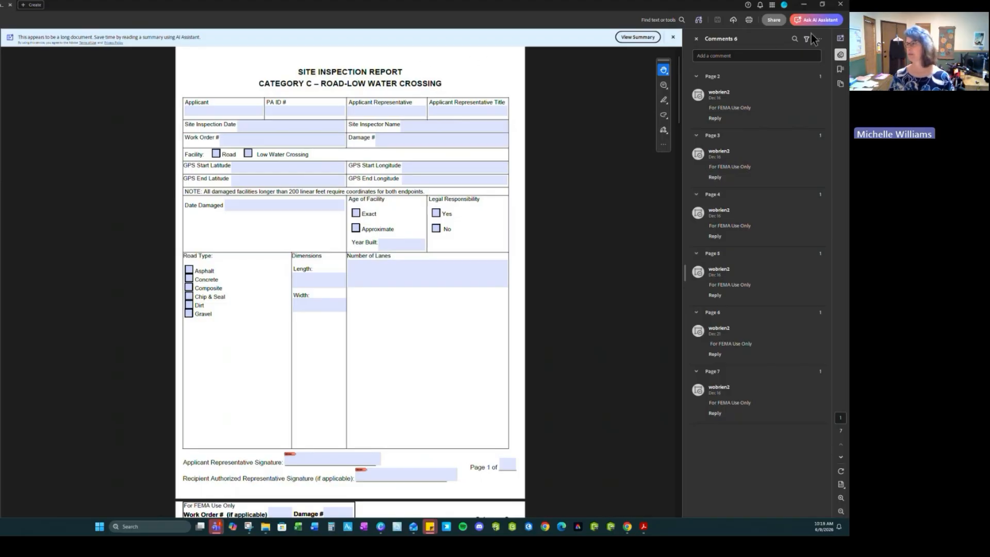
- Close the PDF form and copy the FEMA Step 1 AI Prompt from the Word document into a new ChatGPT message
click(844, 5)
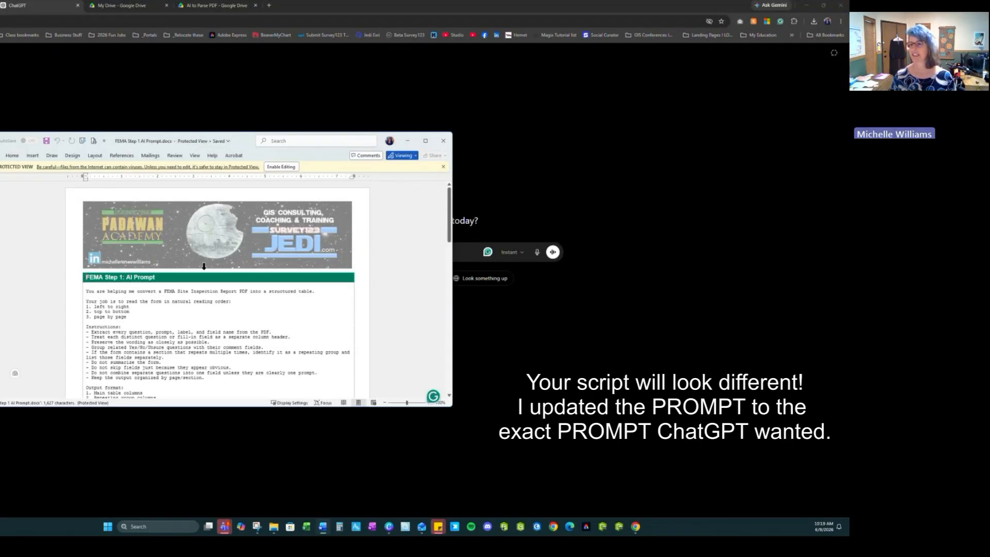
scroll(211, 278, down, 4)
drag(159, 376, 98, 308)
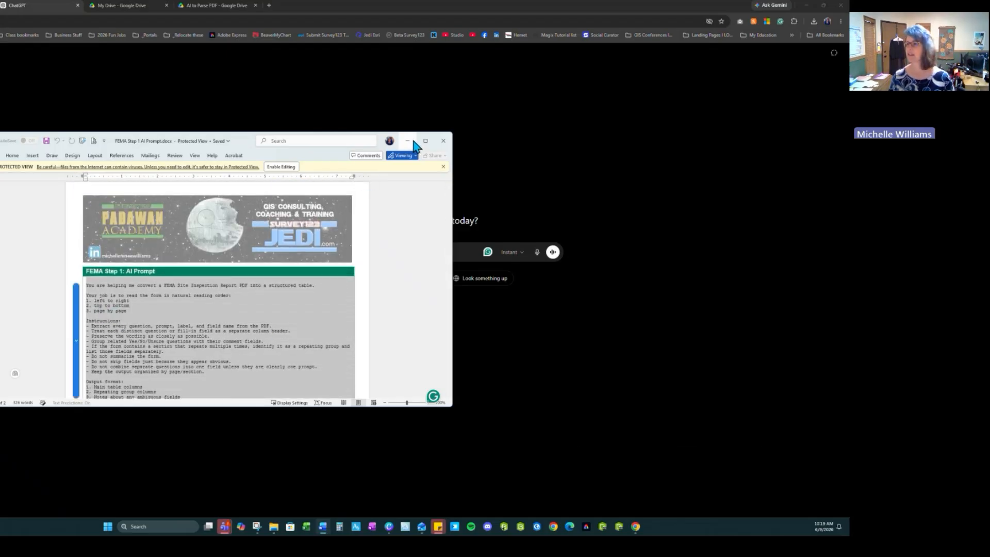
drag(248, 138, 0, 156)
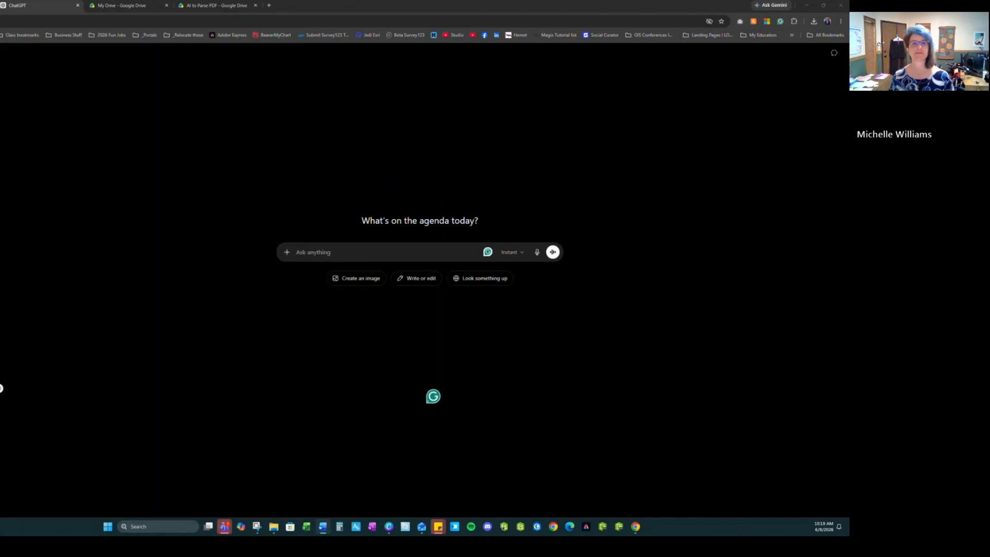
click(310, 257)
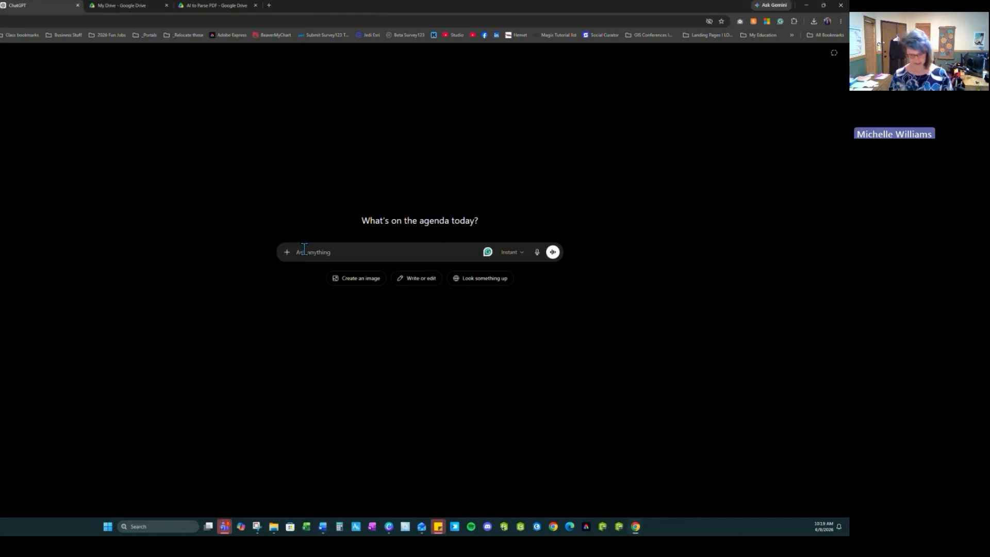
key(ctrl+v)
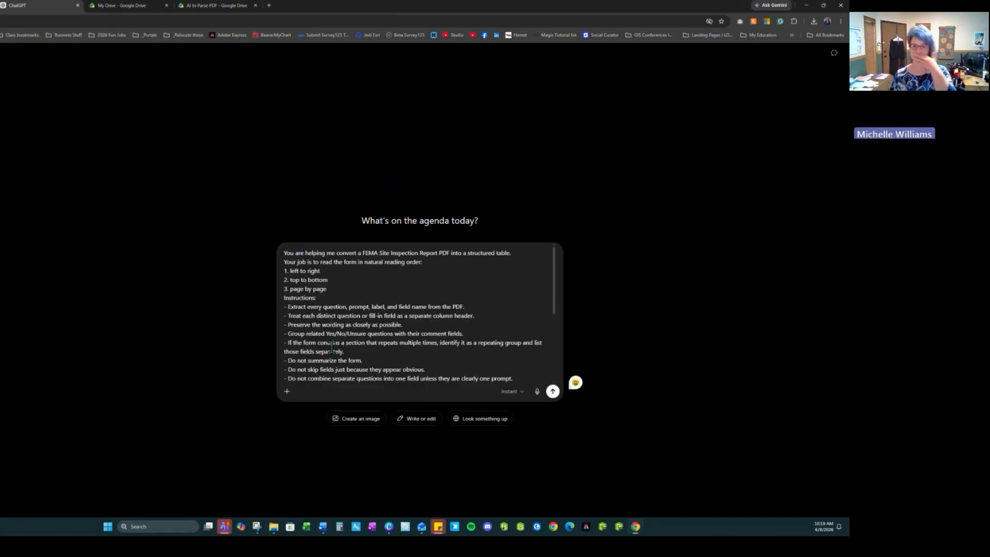
- Attach the Step 1 FEMA Cat C road and low water crossing PDF to the prompt, check the prompt text, and submit it
drag(0, 327, 405, 292)
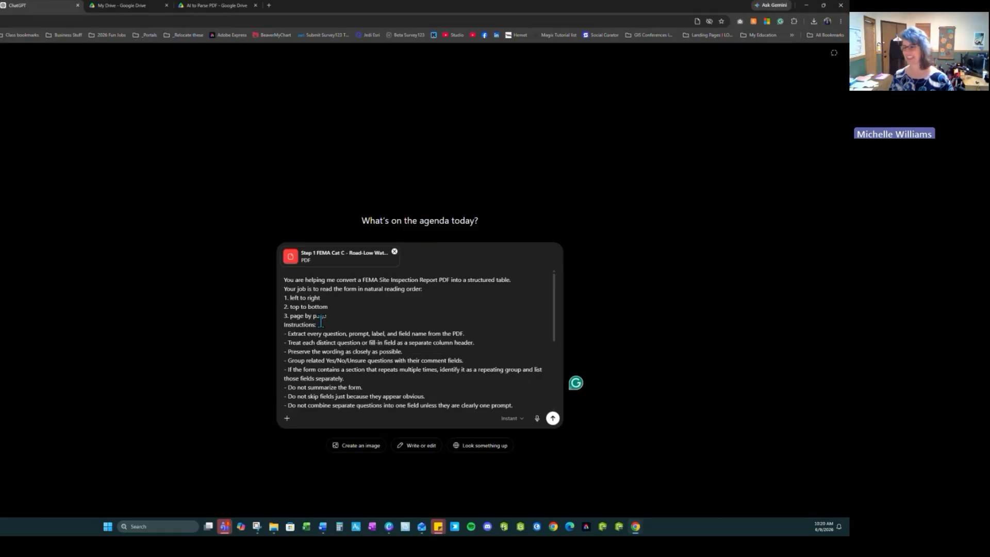
scroll(296, 289, down, 3)
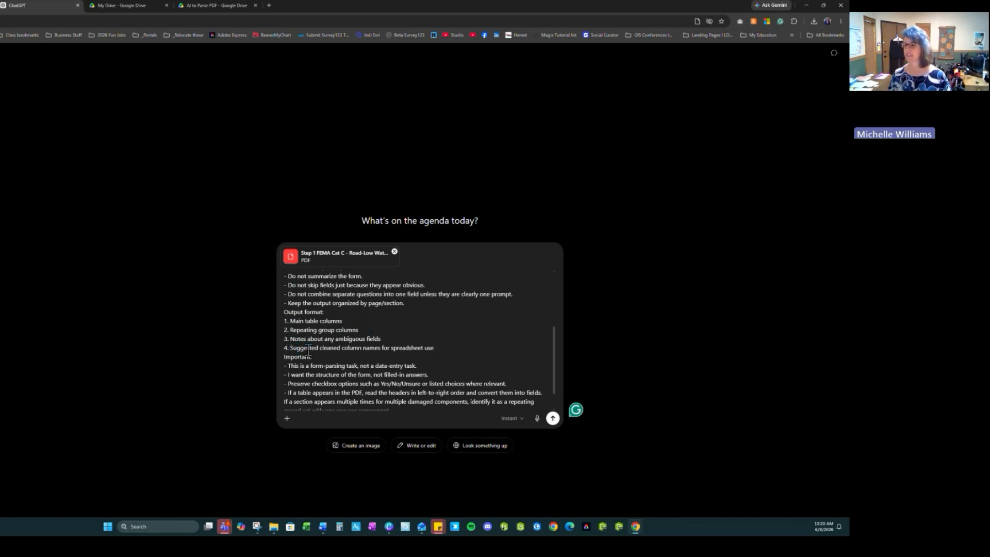
scroll(412, 351, down, 2)
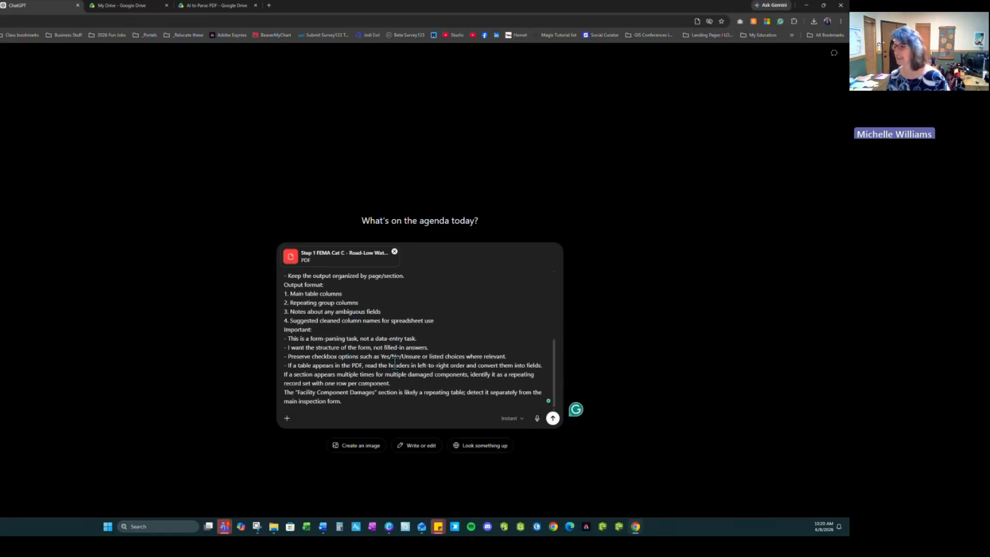
key(alt+Tab)
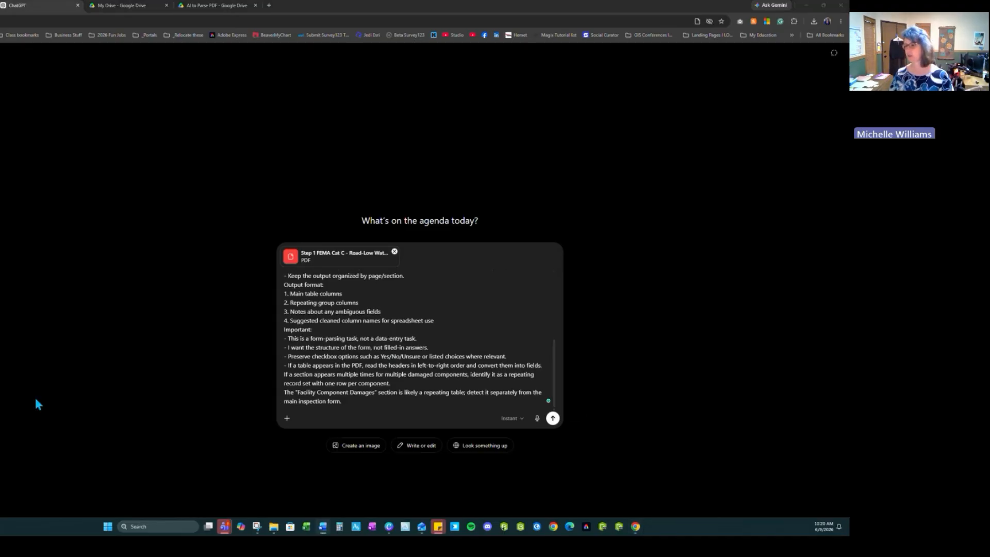
click(553, 419)
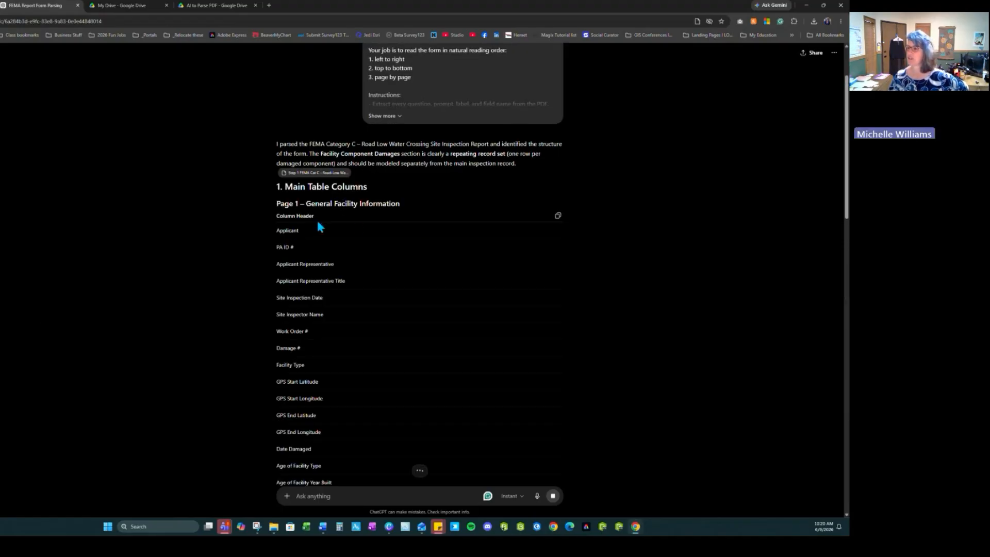
- Look through the parsed form fields and send the follow-up "Add logic, run again, and give me a table"
scroll(345, 242, down, 8)
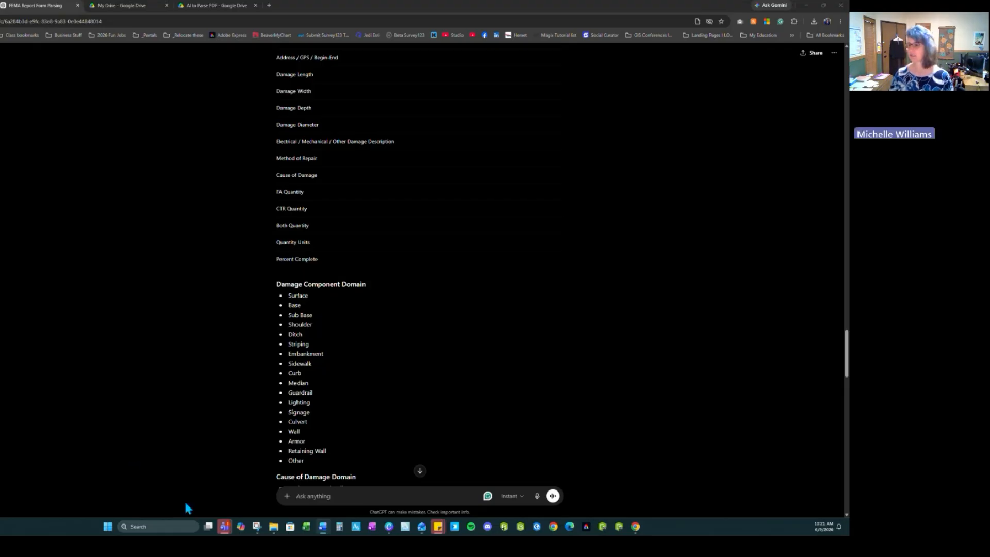
click(364, 496)
text(Add logic, run again, and give me a table)
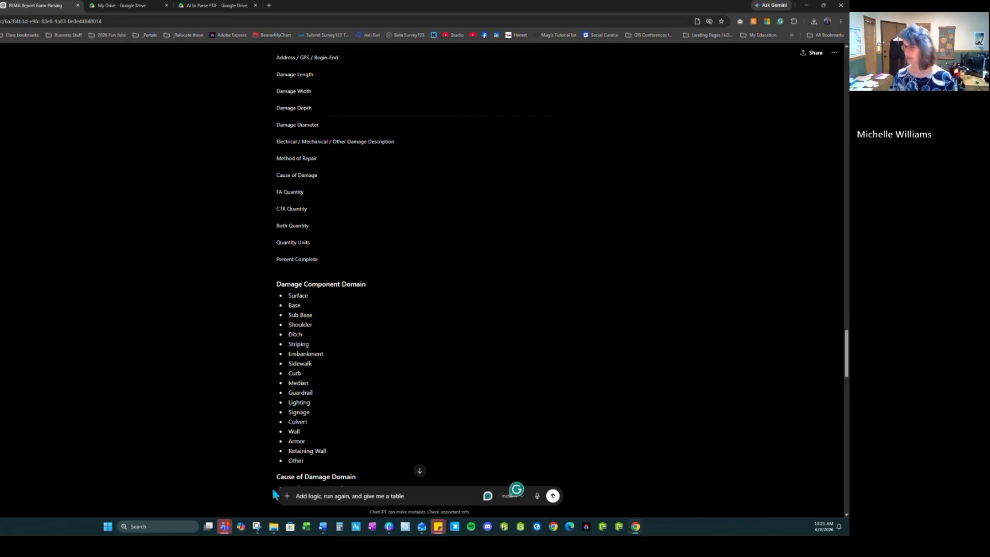
click(552, 495)
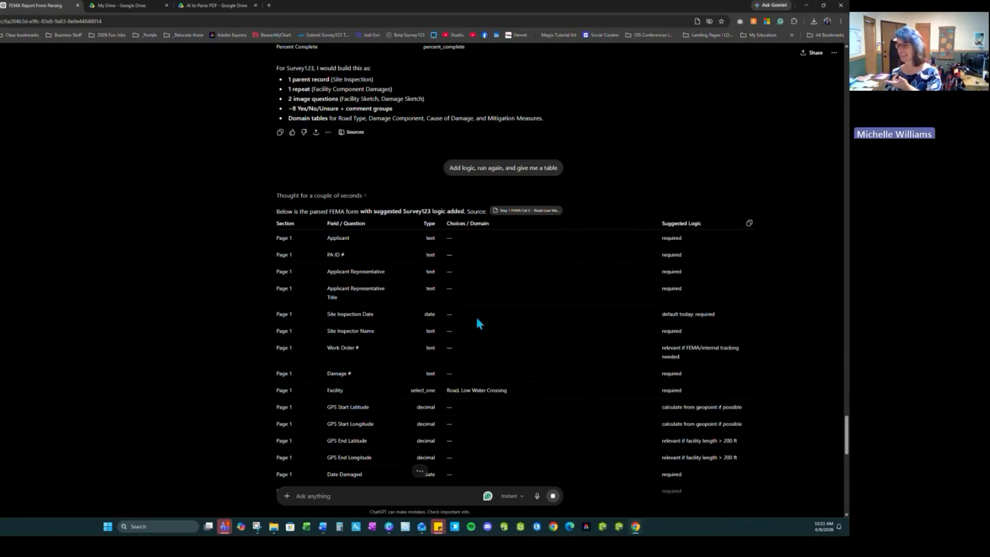
- Draft a follow-up message reading "Make a choice list, and build the table like Survey123 Connect"
scroll(518, 351, down, 5)
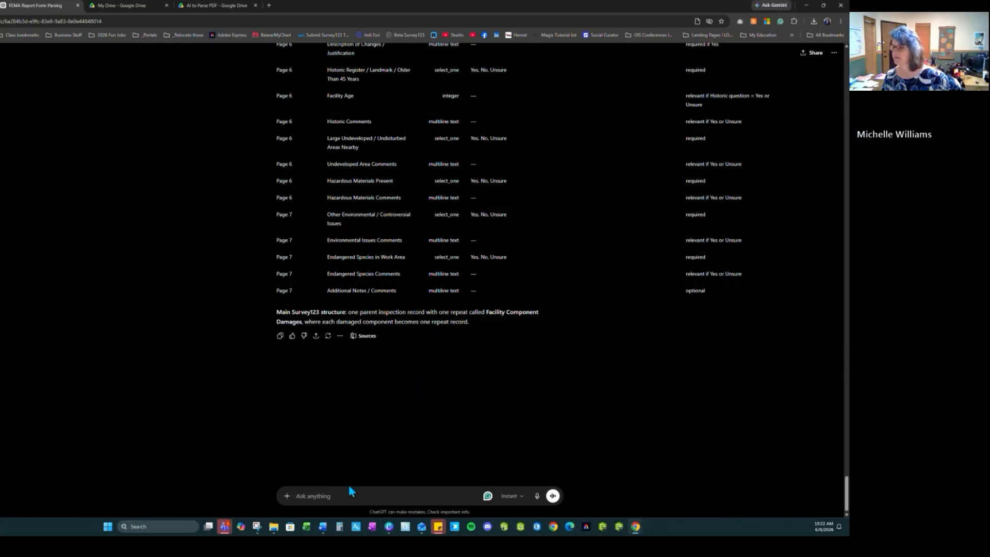
text(Make a choice list)
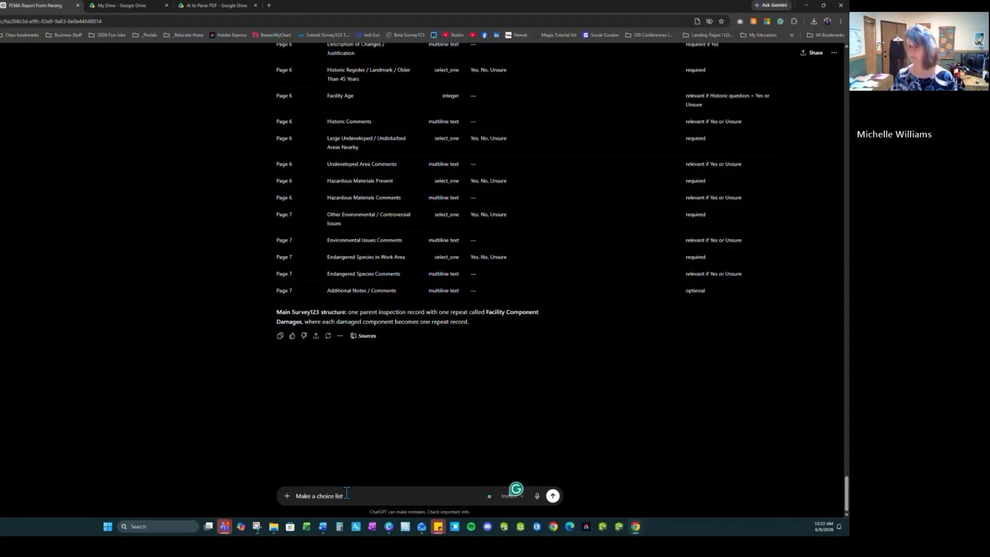
text(, )
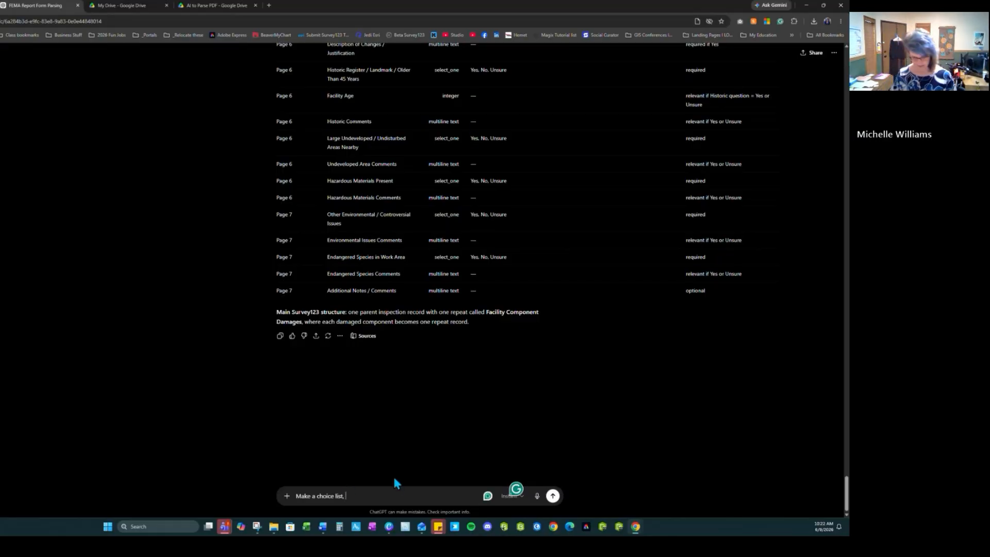
text(and )
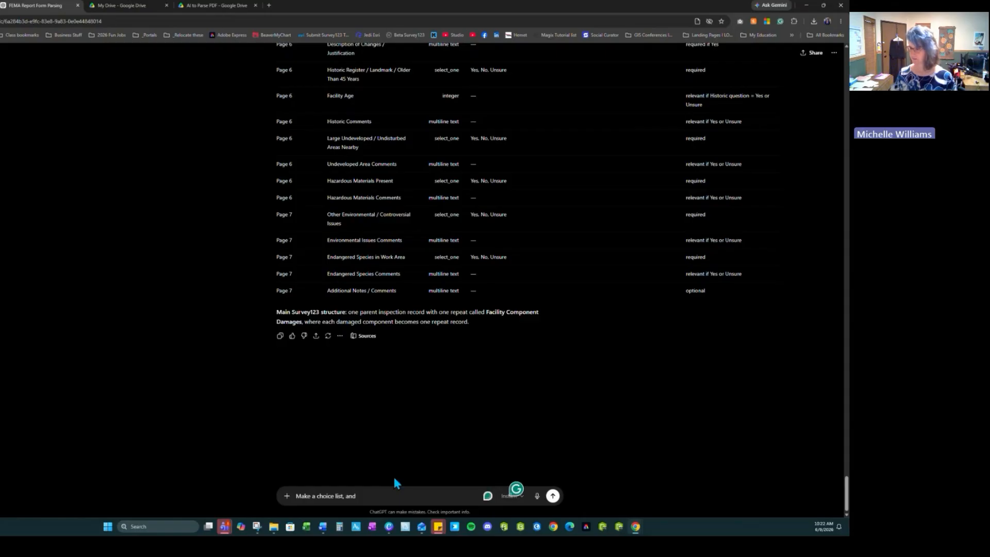
text(build the t)
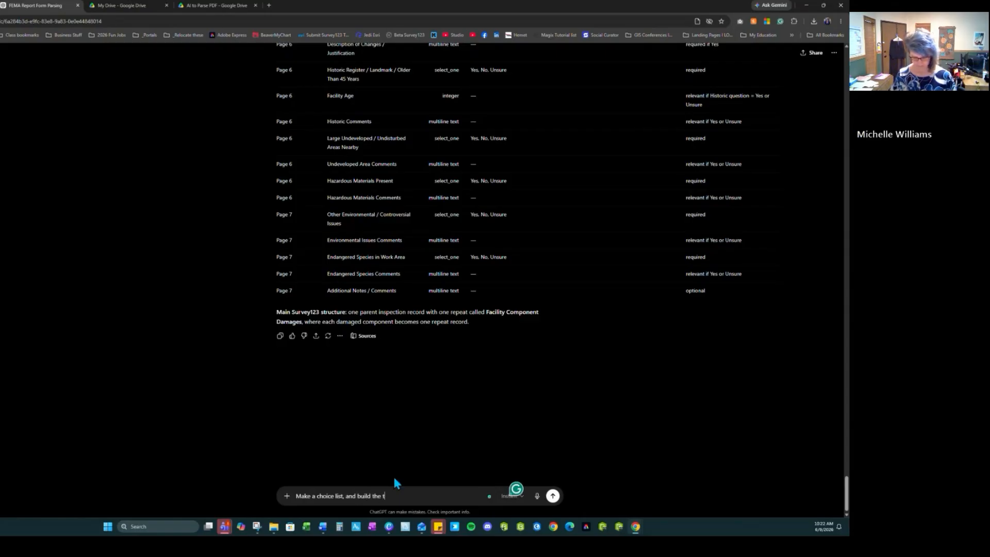
text(able like Survey123 Connect)
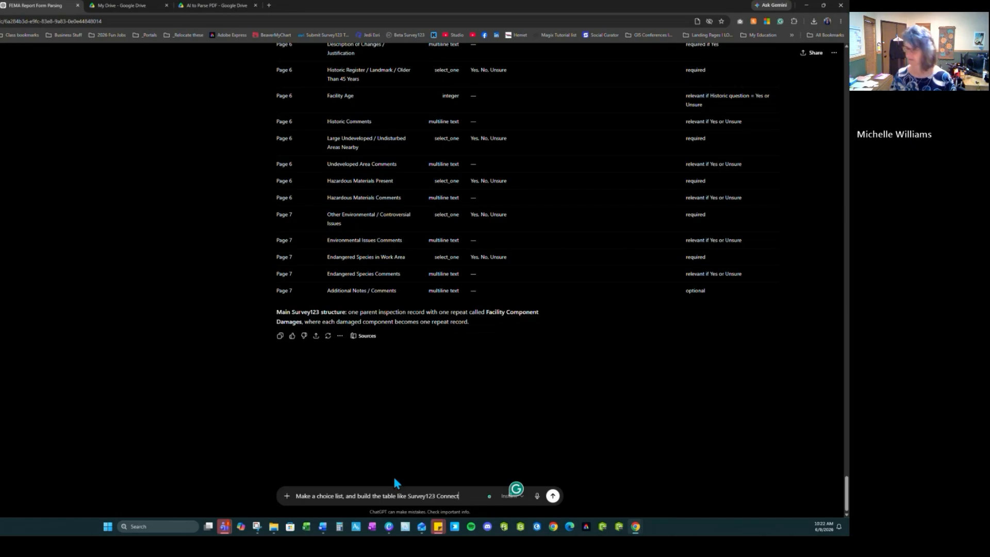
- Reword the draft to "Make a choice list, and build the table in Survey123 Connect format" and send it
click(407, 495)
key(BackSpace)
key(BackSpace)
key(BackSpace)
key(BackSpace)
key(BackSpace)
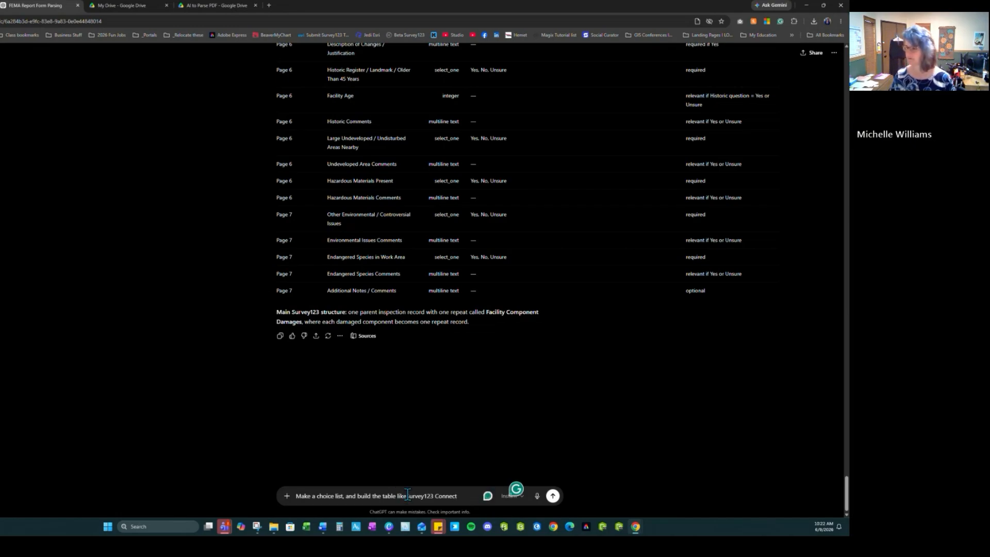
text(in )
text( format)
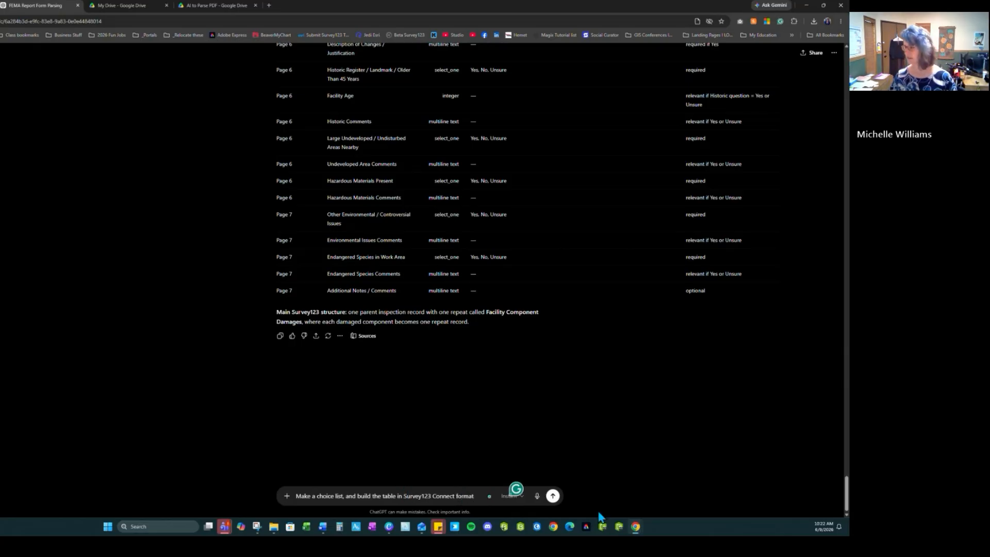
click(552, 496)
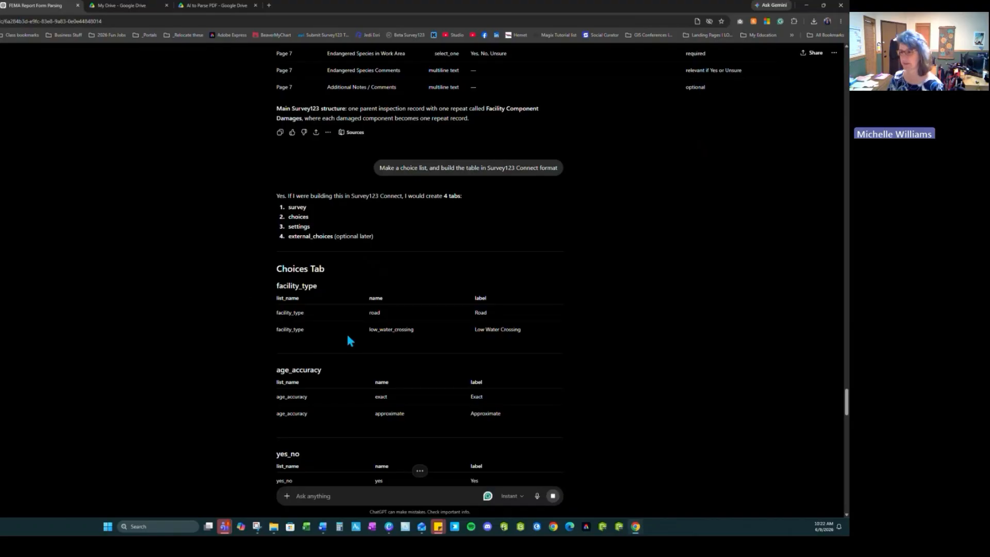
- Review the generated Choices Tab lists and the Survey Tab tables from Site Information through Insurance + EHP
scroll(327, 297, down, 15)
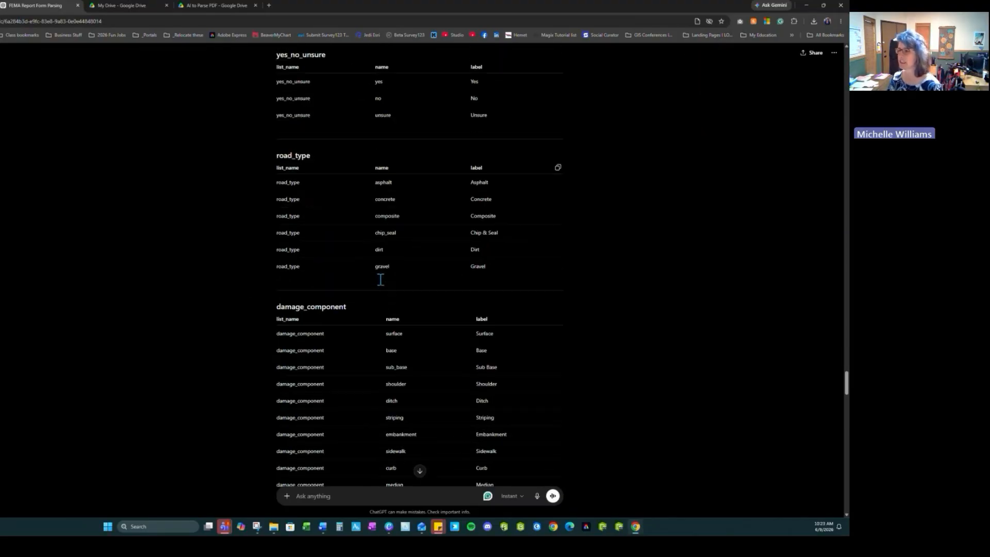
scroll(380, 279, up, 4)
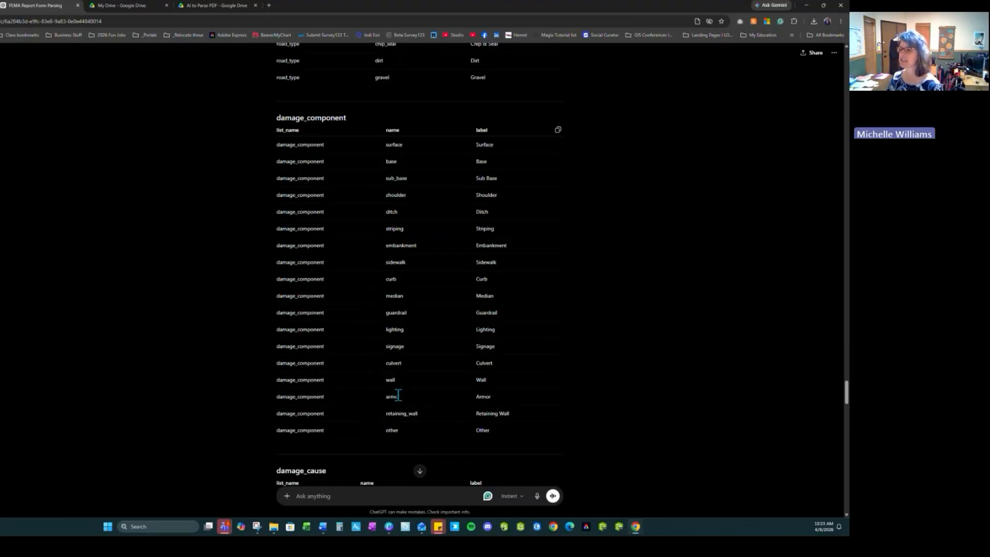
scroll(393, 389, down, 2)
scroll(392, 384, down, 8)
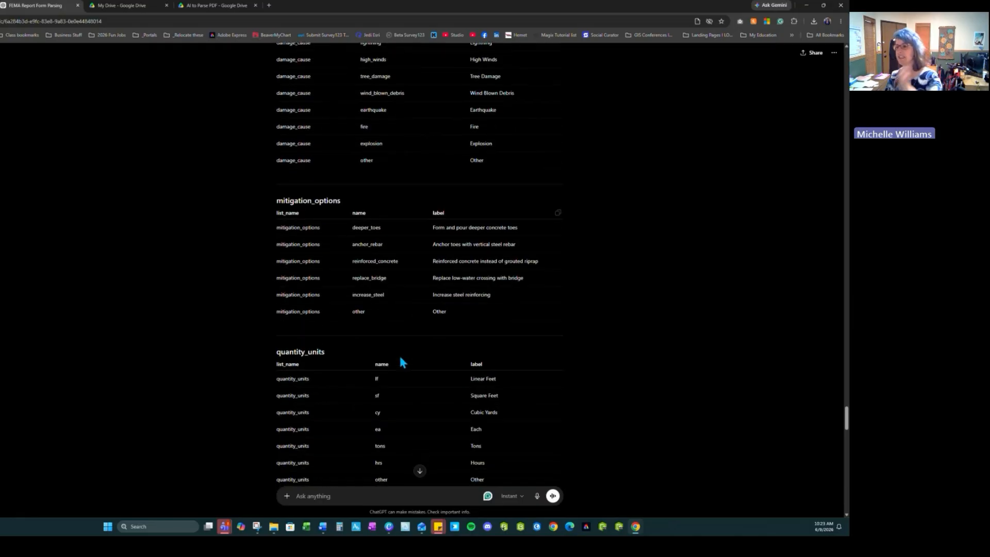
scroll(403, 358, down, 6)
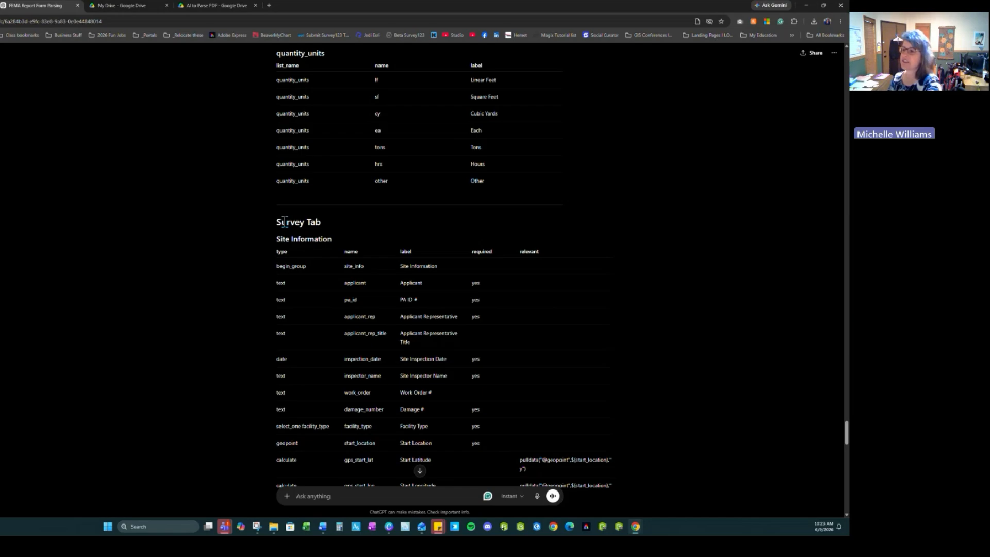
drag(277, 222, 336, 229)
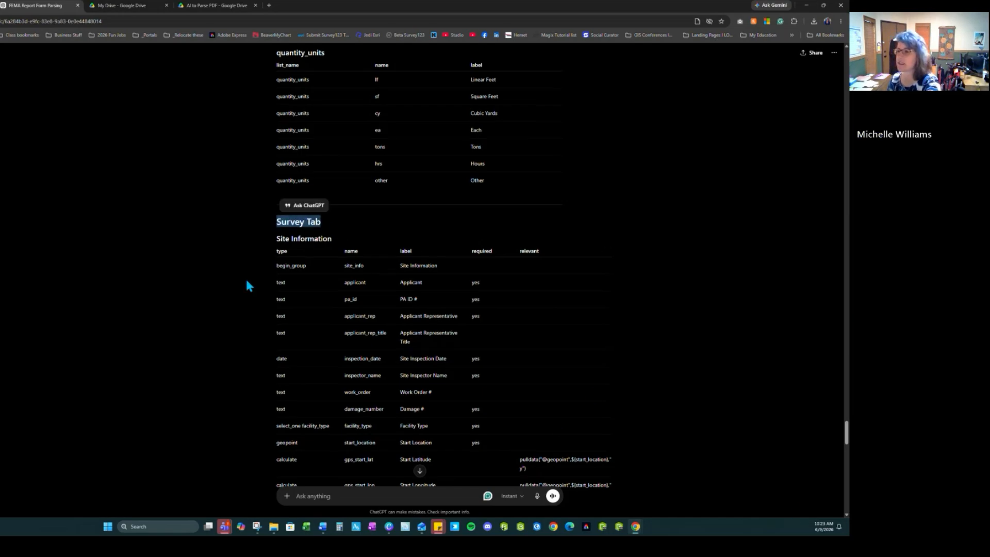
scroll(246, 285, down, 2)
scroll(247, 285, down, 1)
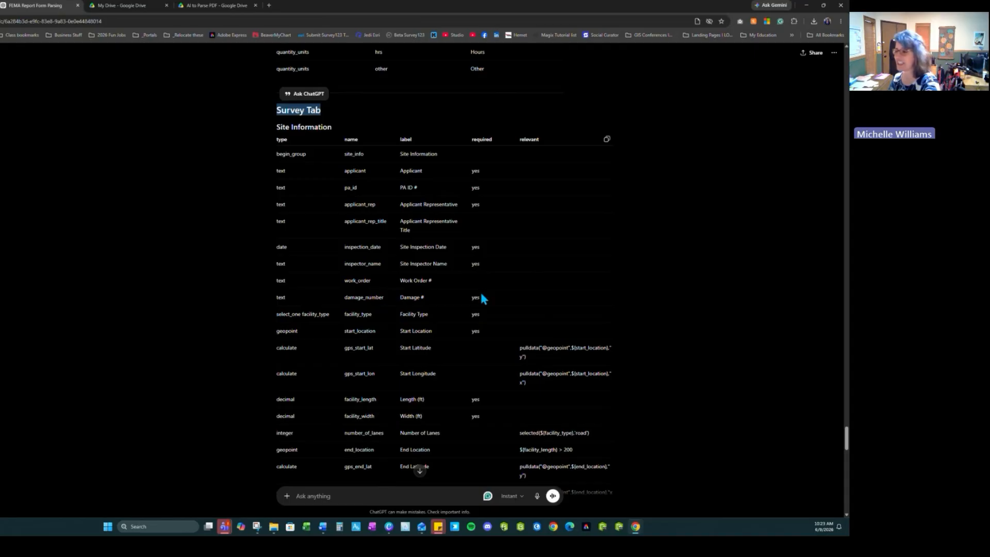
scroll(479, 291, down, 2)
scroll(479, 287, down, 6)
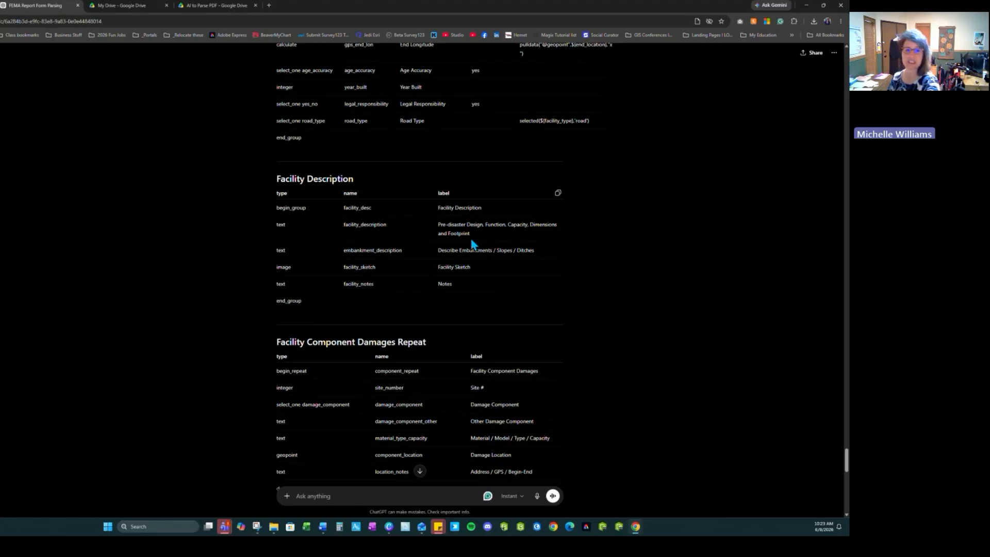
scroll(427, 312, down, 3)
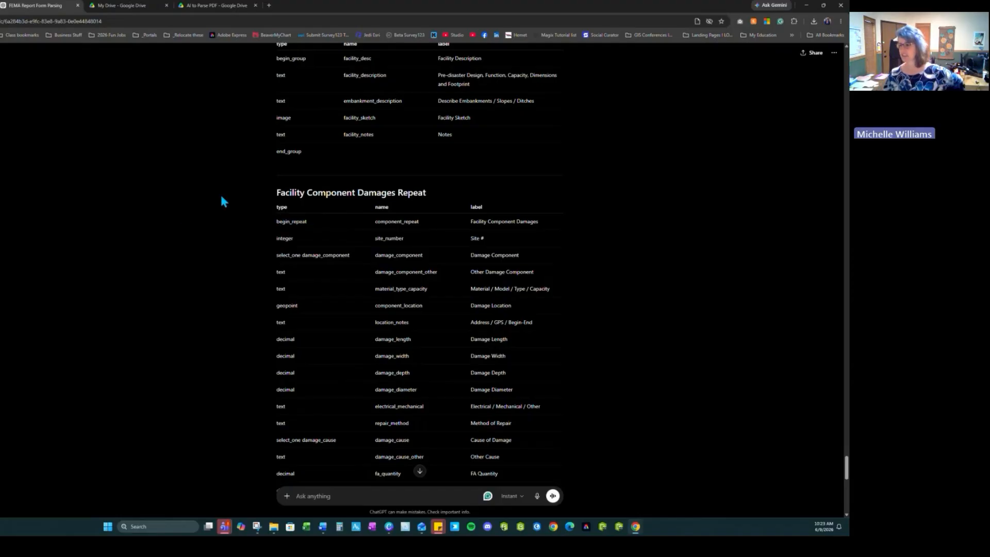
scroll(702, 367, down, 5)
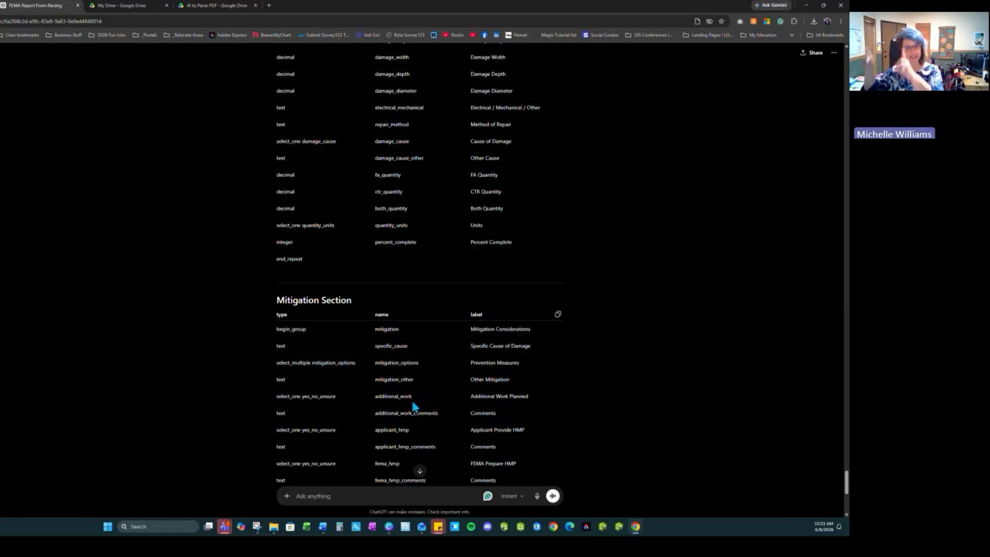
scroll(526, 325, down, 5)
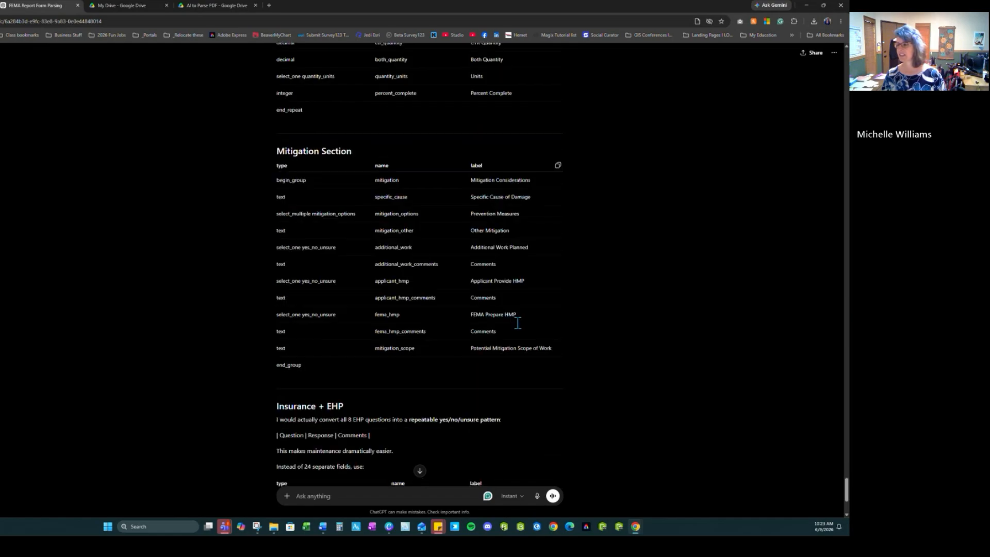
scroll(515, 323, down, 1)
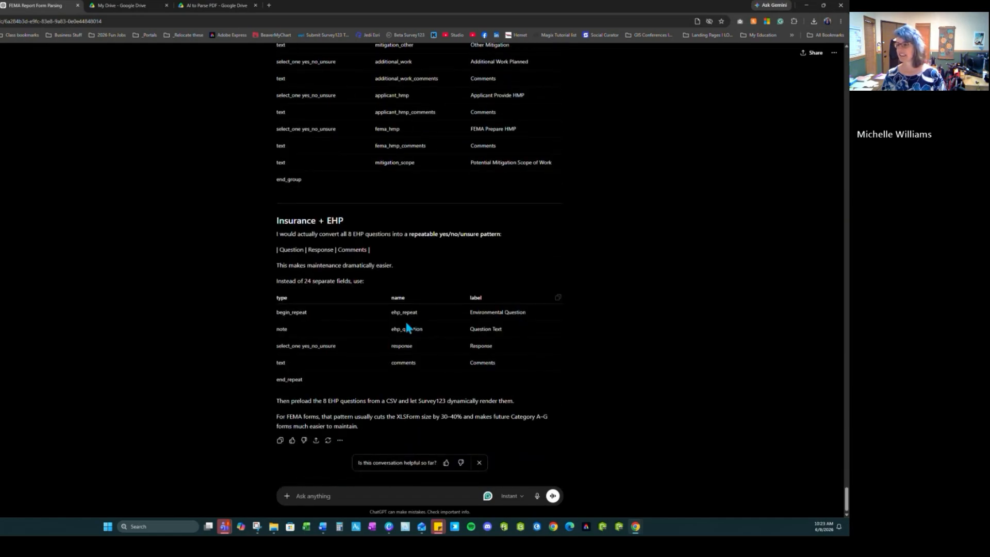